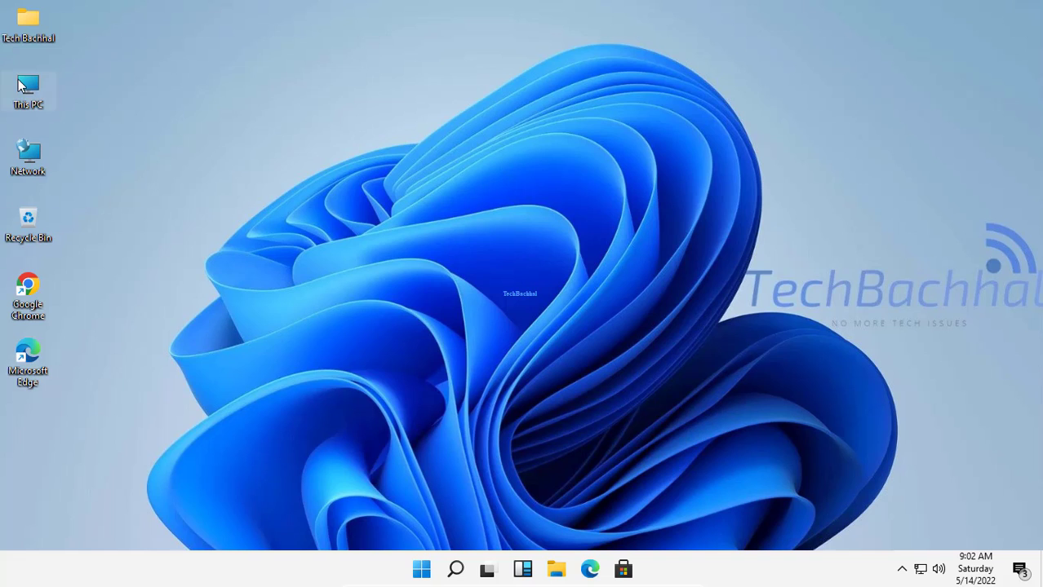
Look at the drives in This PC, then minimize the window.
{"action": "double_click", "coordinate": [27, 89]}
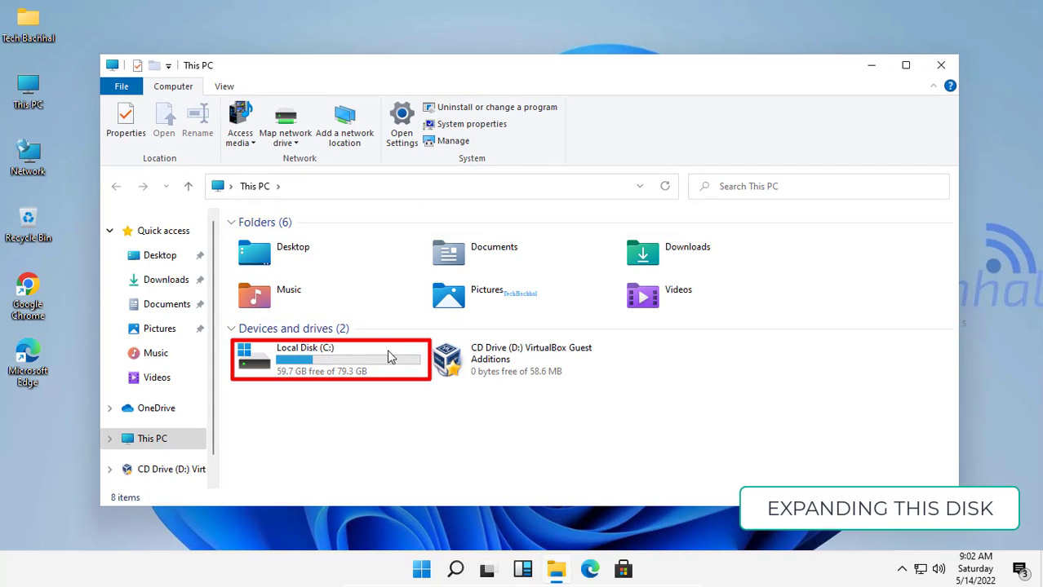
{"action": "left_click", "coordinate": [870, 70]}
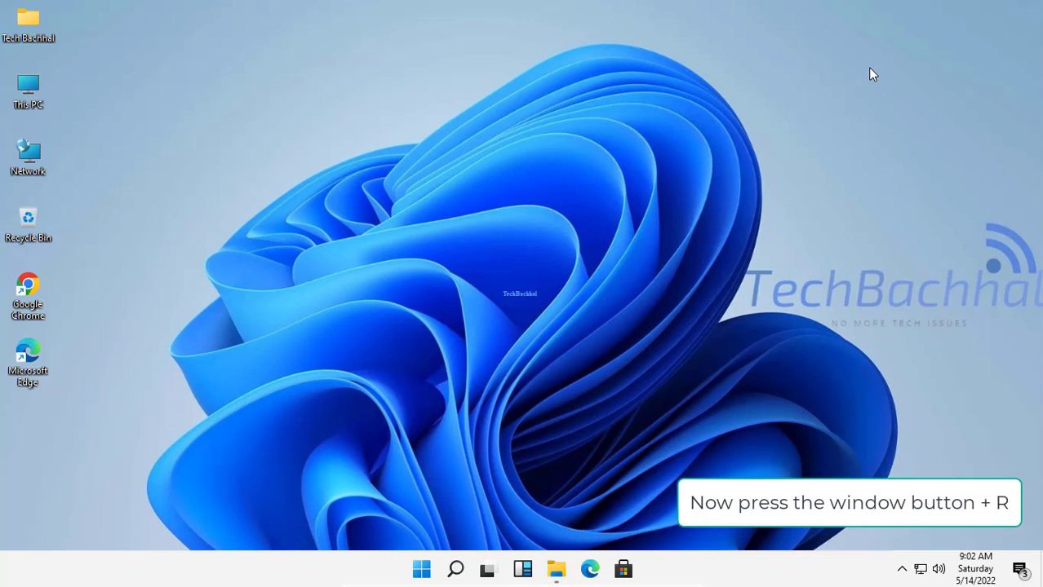
Open Disk Management by running diskmgmt.msc.
{"action": "key", "text": "super+r"}
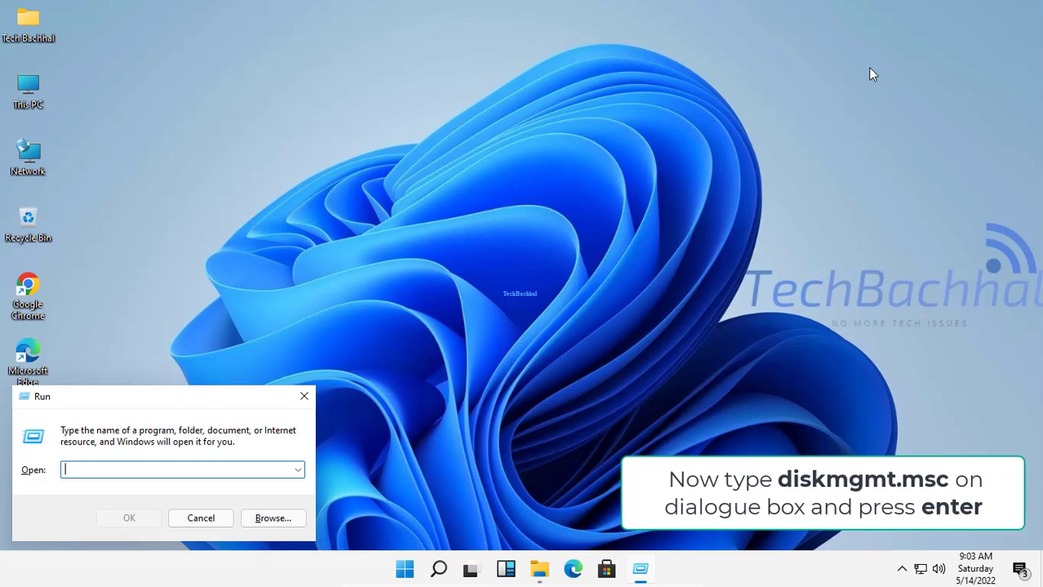
{"action": "type", "text": "disk"}
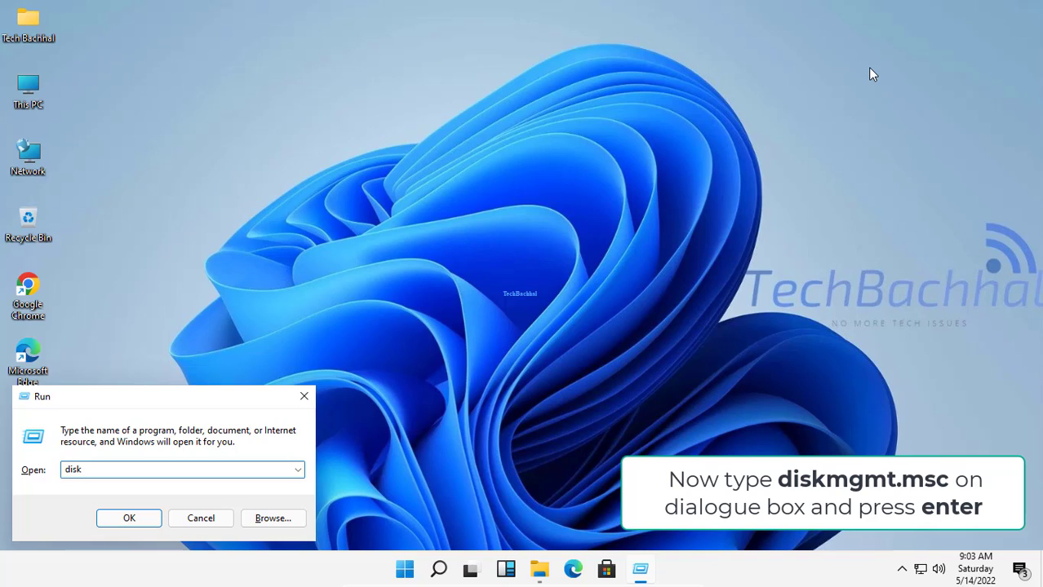
{"action": "type", "text": "mgmt.ms"}
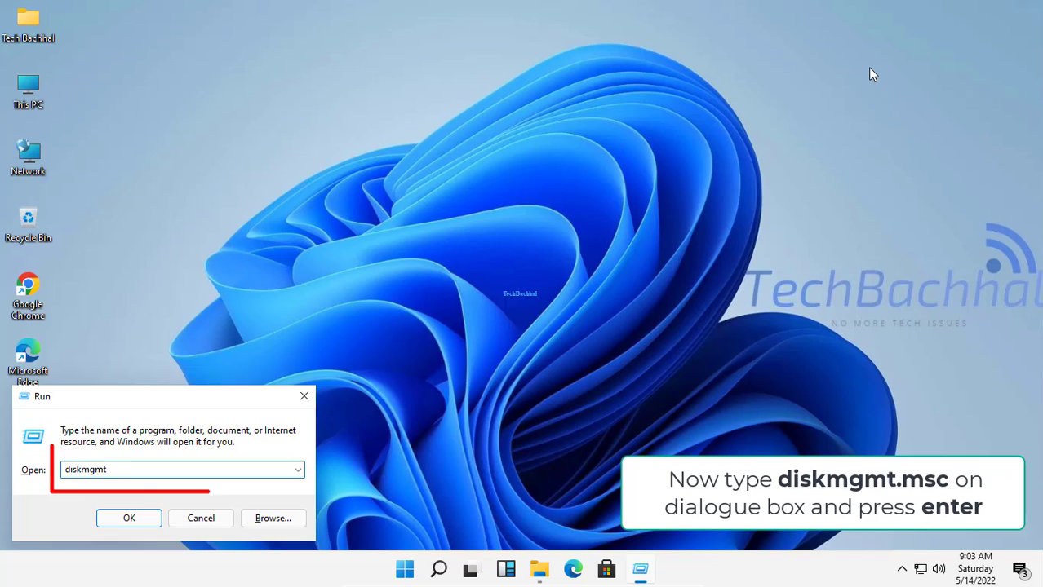
{"action": "type", "text": "c"}
{"action": "key", "text": "Return"}
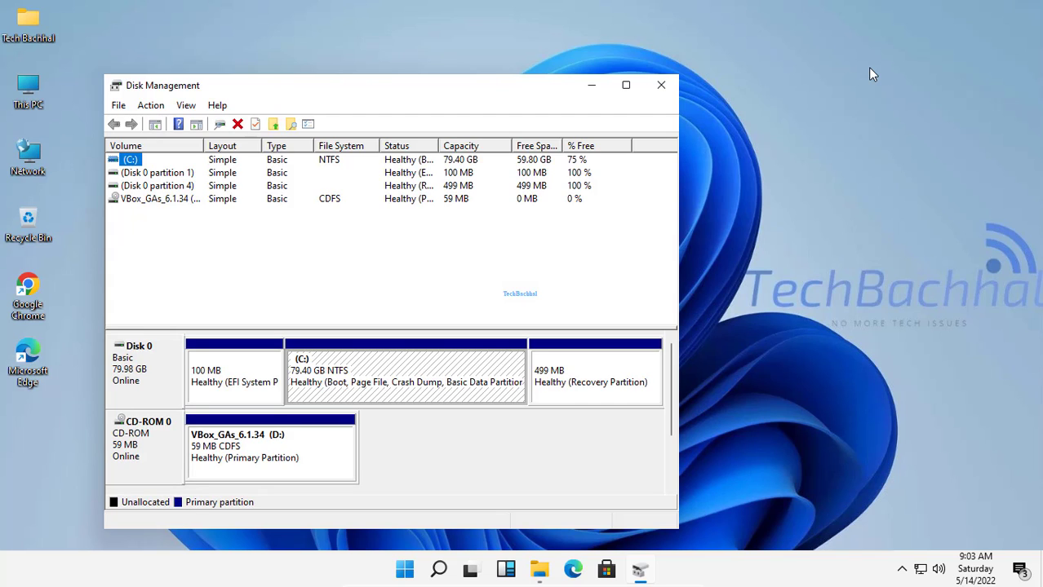
Check whether Extend Volume is available for the C: partition, then minimize Disk Management.
{"action": "right_click", "coordinate": [327, 370]}
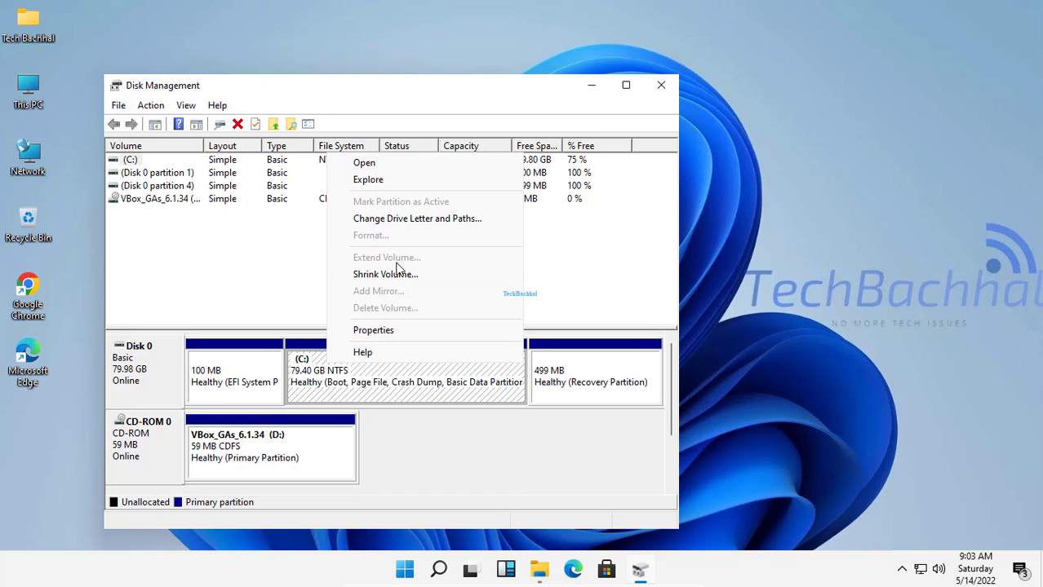
{"action": "left_click", "coordinate": [270, 263]}
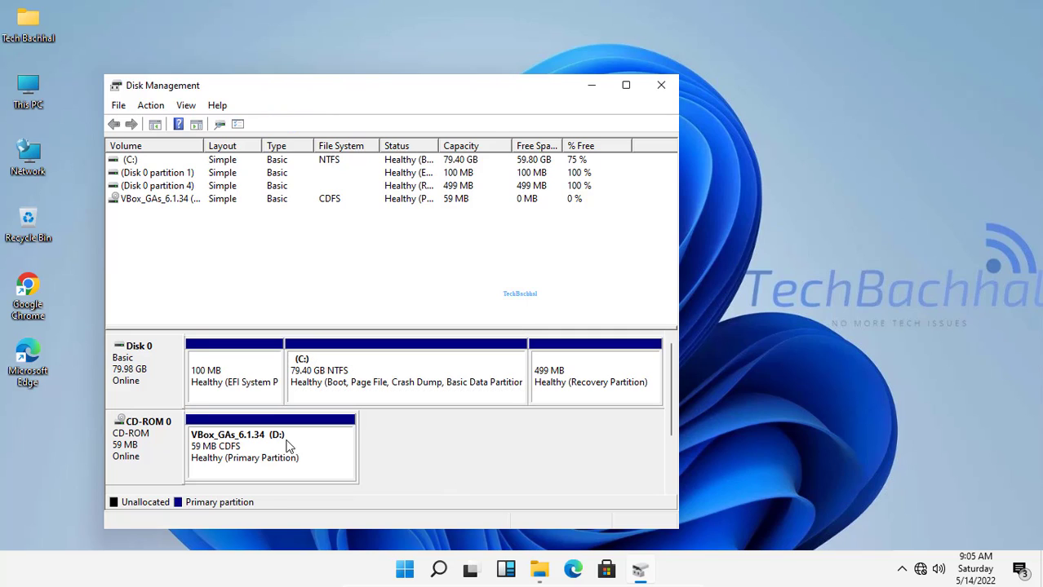
{"action": "left_click", "coordinate": [598, 87]}
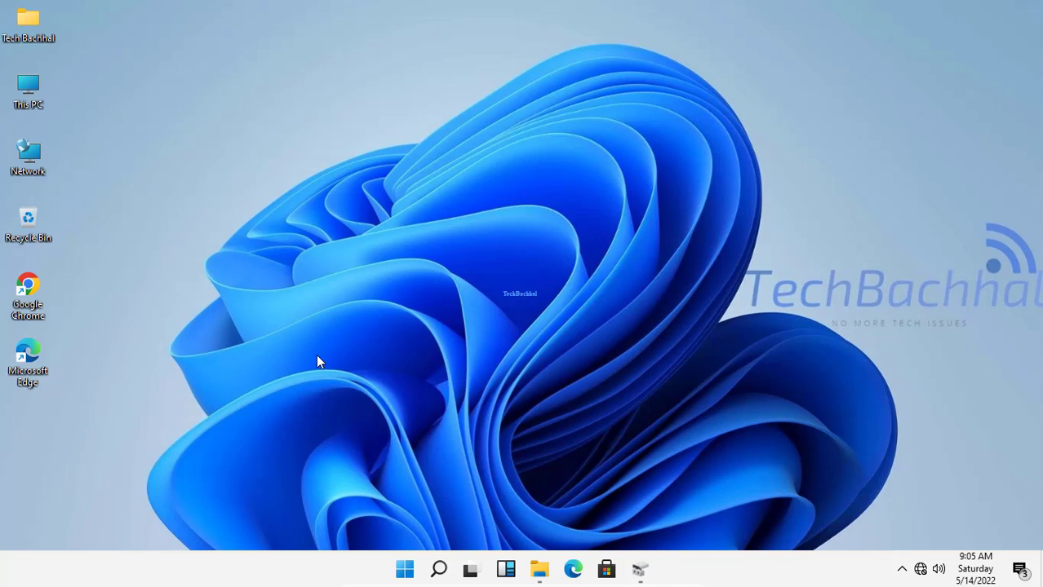
Search for cmd and open Command Prompt as administrator.
{"action": "left_click", "coordinate": [439, 572]}
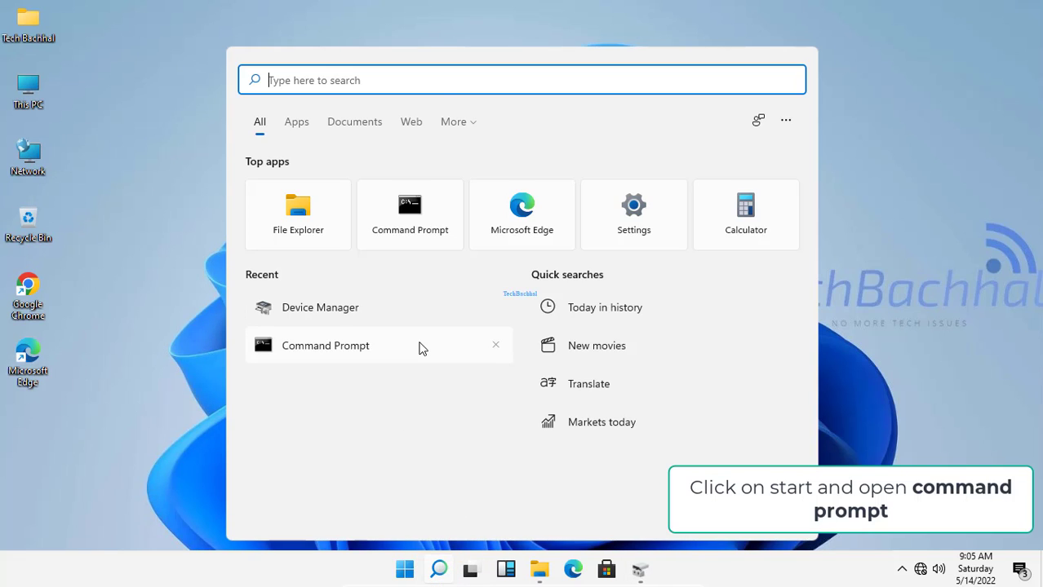
{"action": "type", "text": "cmd"}
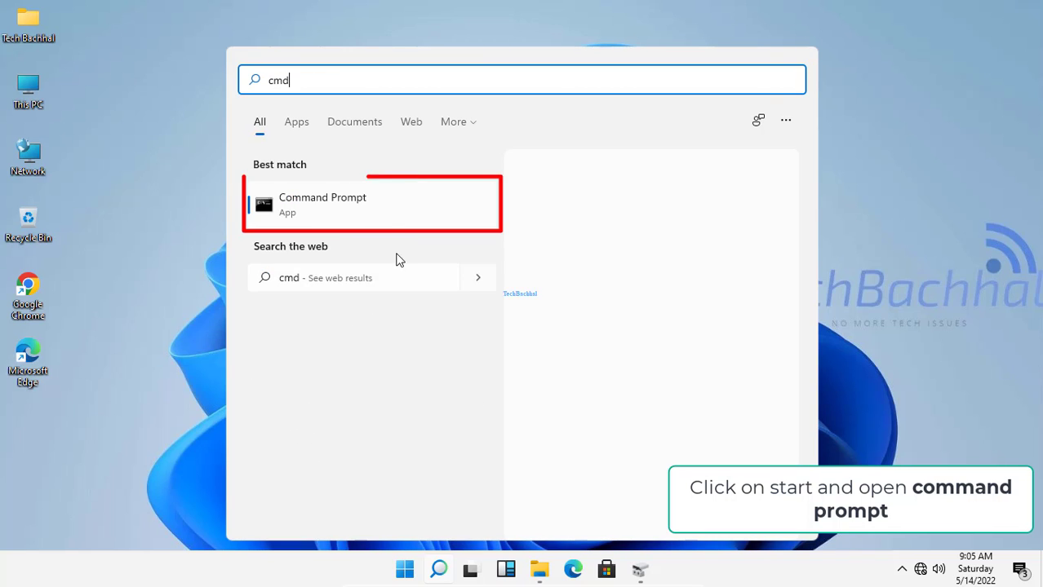
{"action": "left_click", "coordinate": [574, 338]}
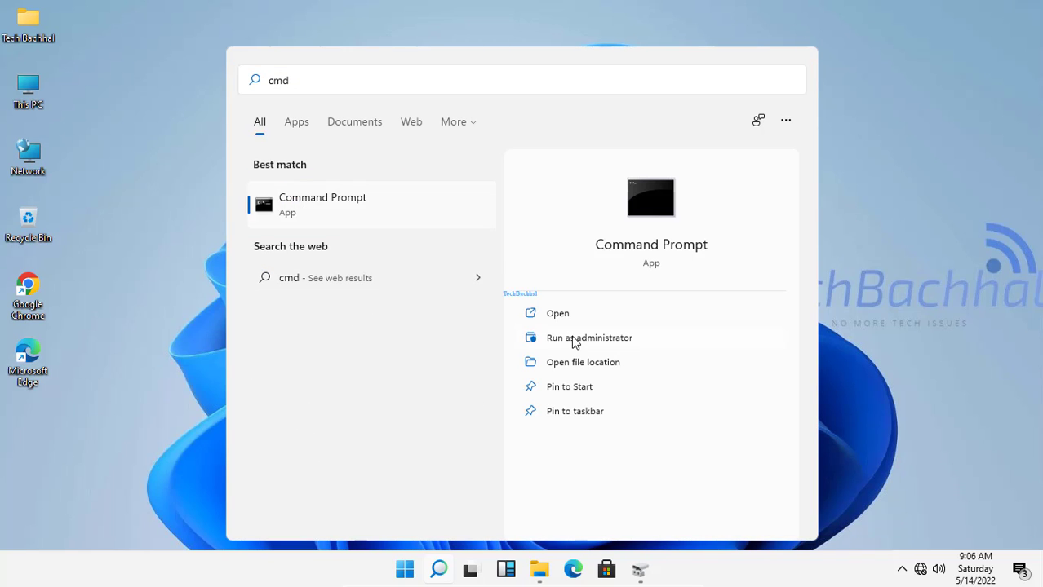
{"action": "left_click", "coordinate": [463, 387]}
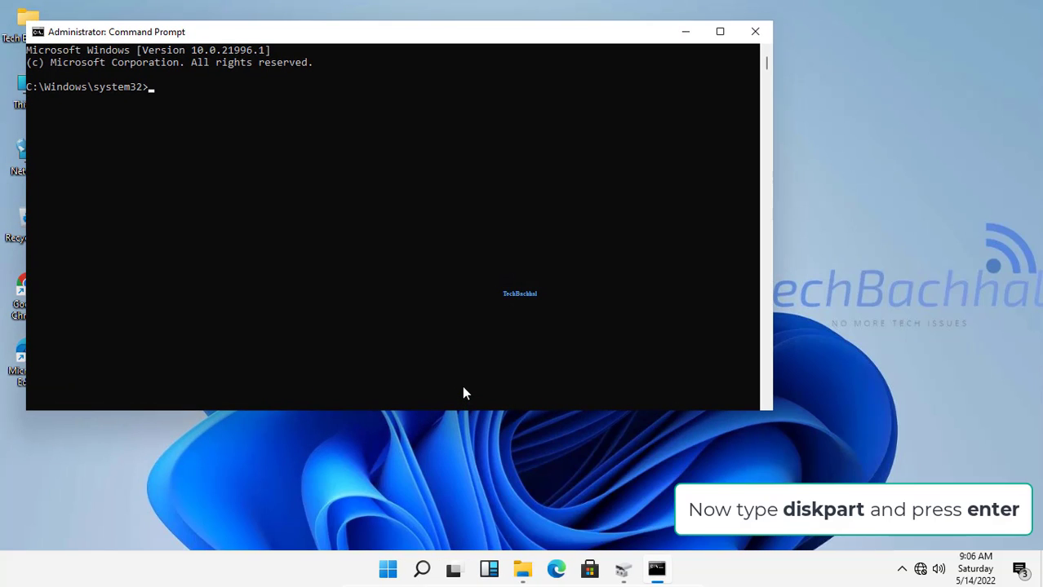
Start the diskpart utility in Command Prompt.
{"action": "type", "text": "diskpart"}
{"action": "key", "text": "Return"}
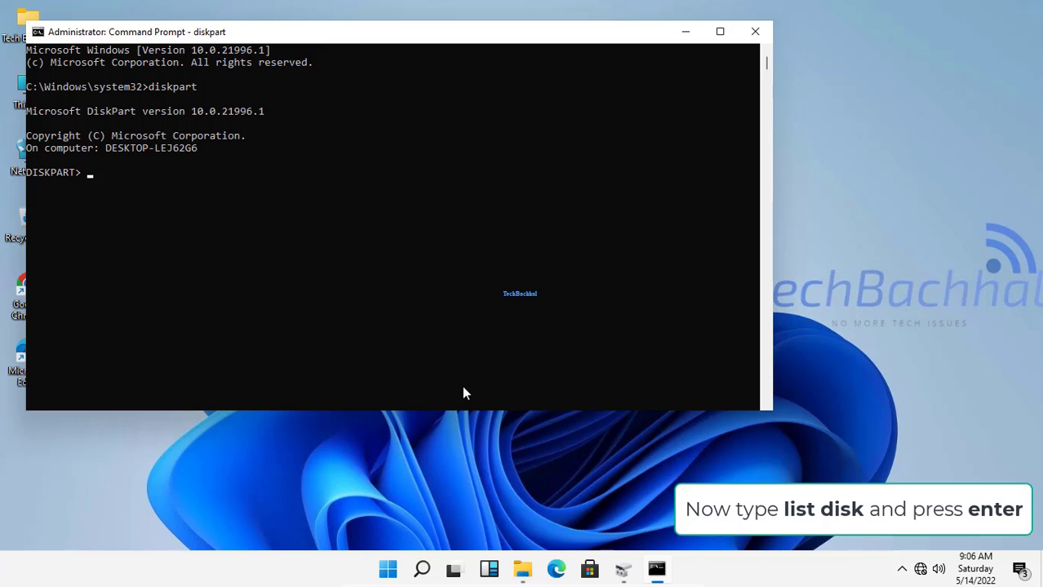
List the computer's disks in DiskPart with the list disk command.
{"action": "type", "text": "list disk"}
{"action": "key", "text": "Return"}
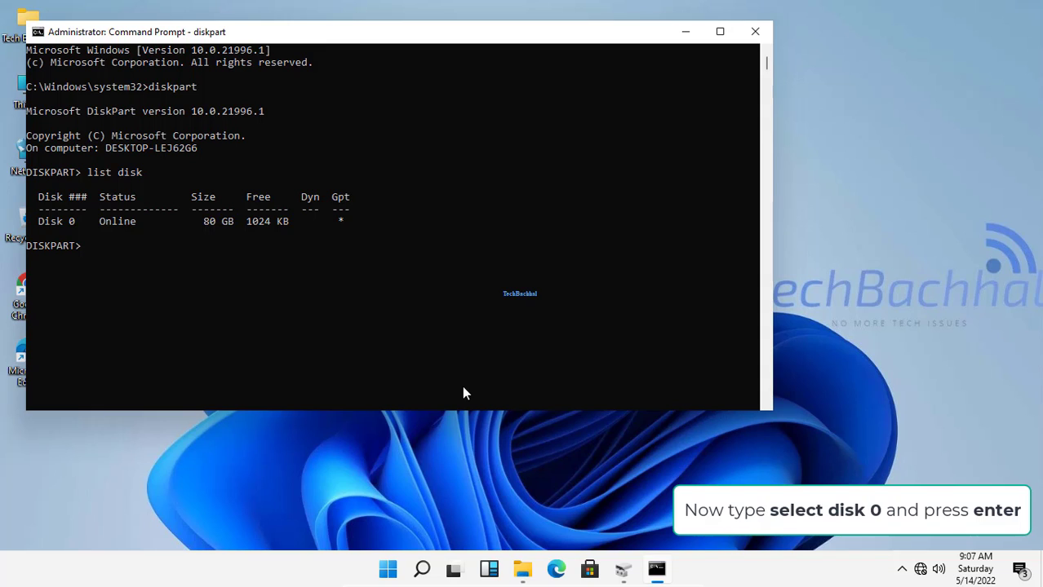
Select disk 0 in DiskPart with the select disk 0 command.
{"action": "type", "text": "select disk 0"}
{"action": "key", "text": "Return"}
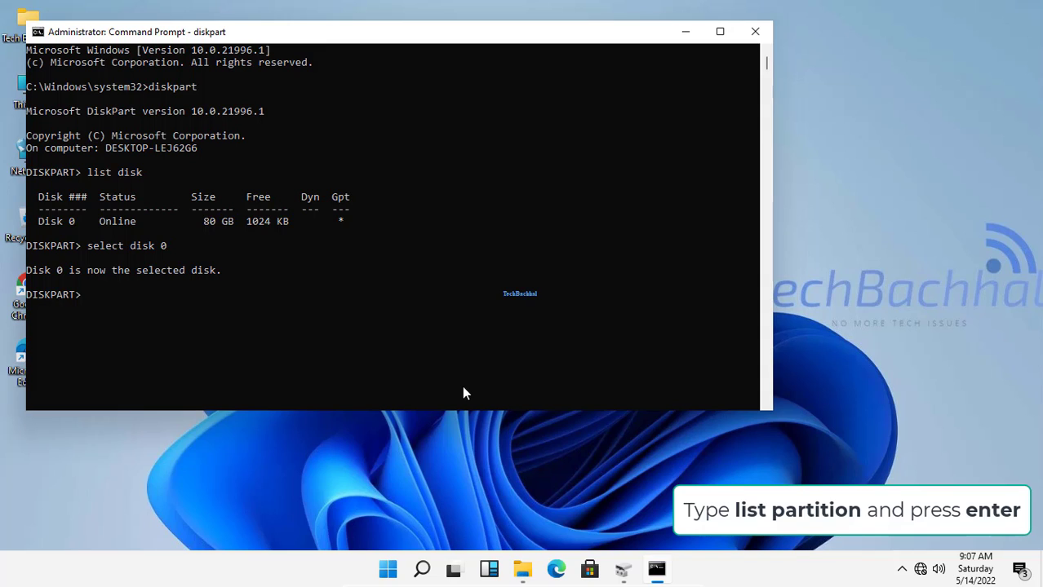
List the partitions of disk 0 with the list partition command and review them.
{"action": "type", "text": "list parti"}
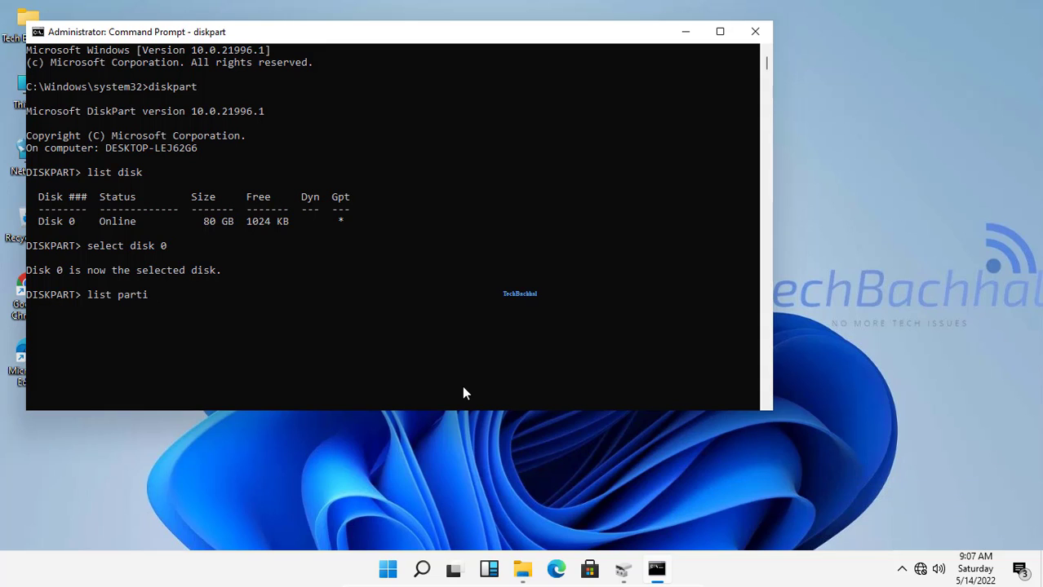
{"action": "type", "text": "tion"}
{"action": "key", "text": "Return"}
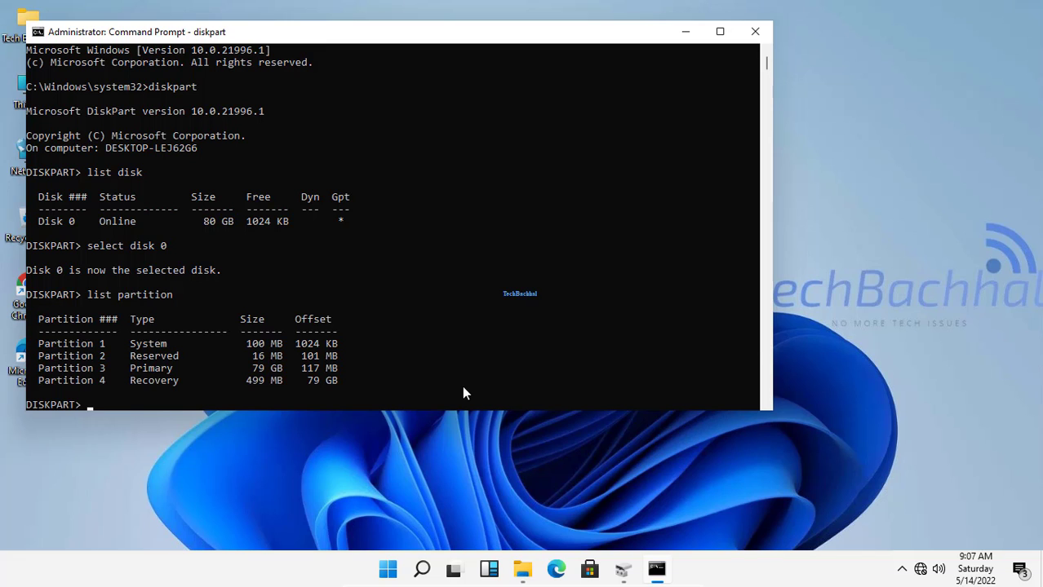
{"action": "scroll", "coordinate": [410, 299], "scroll_direction": "down", "scroll_amount": 9}
{"action": "scroll", "coordinate": [410, 299], "scroll_direction": "up", "scroll_amount": 4}
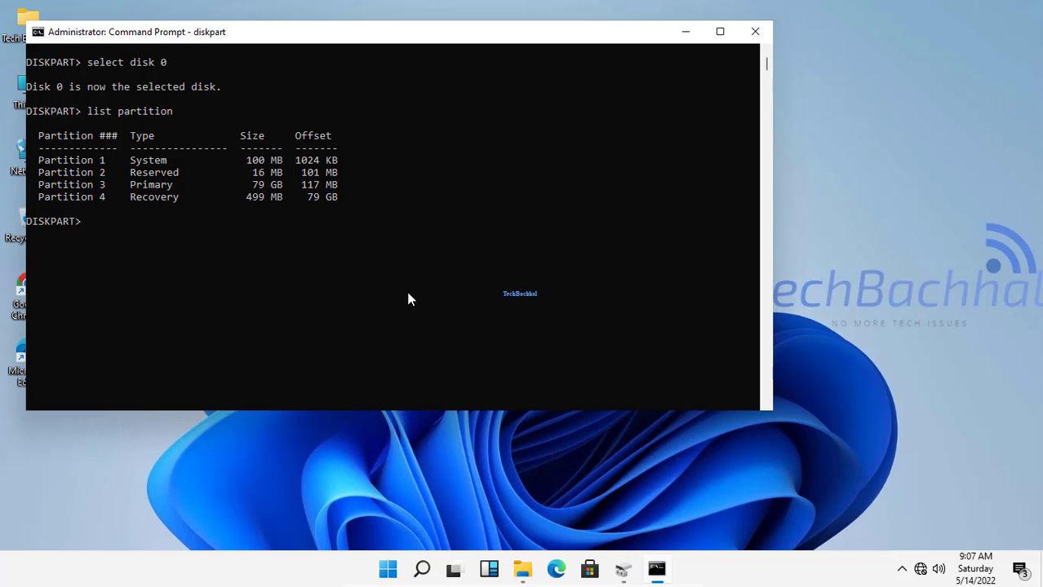
Select the recovery partition with the select partition 4 command.
{"action": "type", "text": "se"}
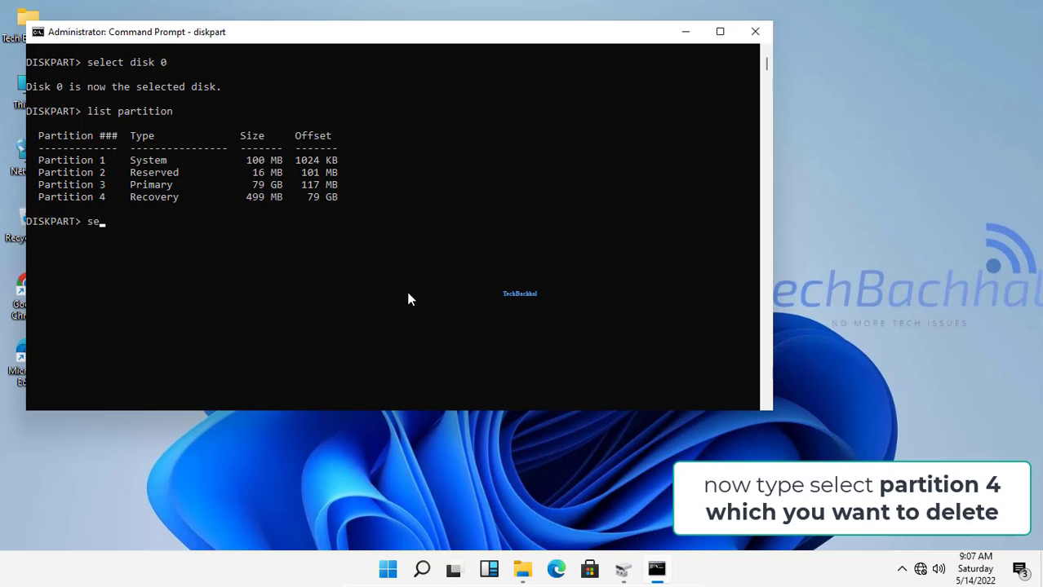
{"action": "type", "text": "lect"}
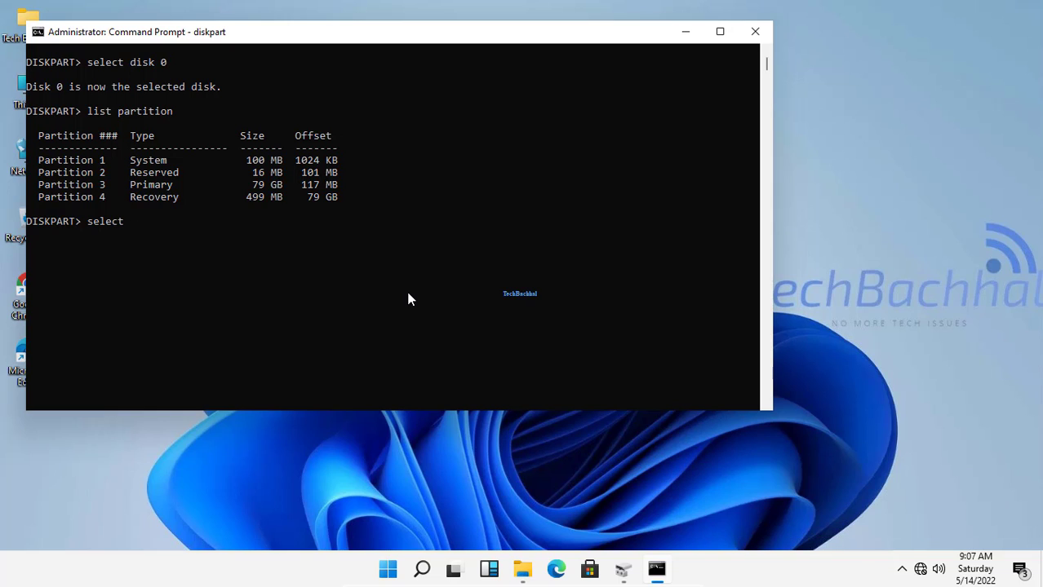
{"action": "type", "text": " partition 4"}
{"action": "key", "text": "Return"}
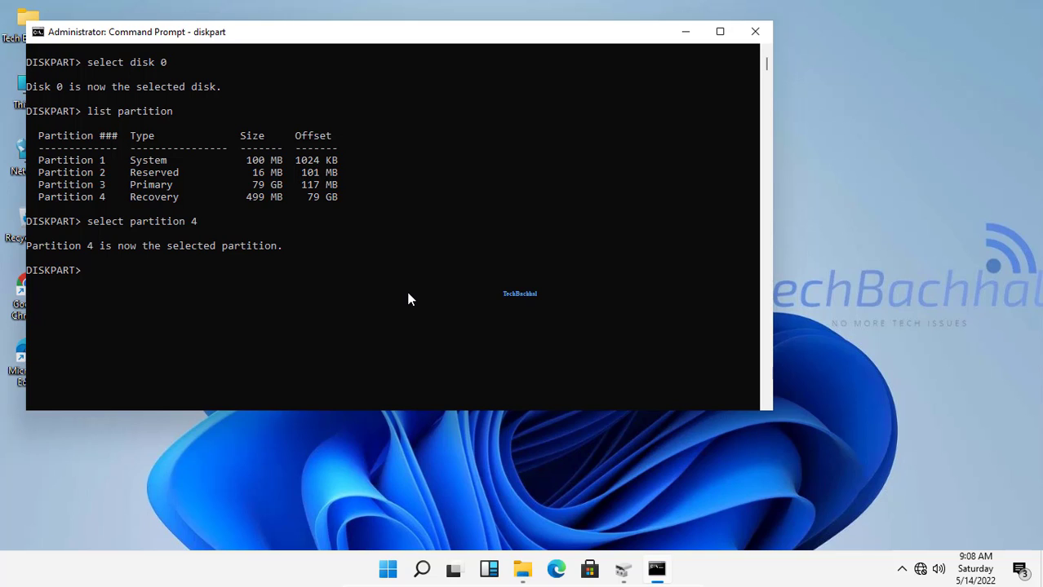
Try to delete the selected recovery partition with the command delete partition overide.
{"action": "type", "text": "delete partition overide"}
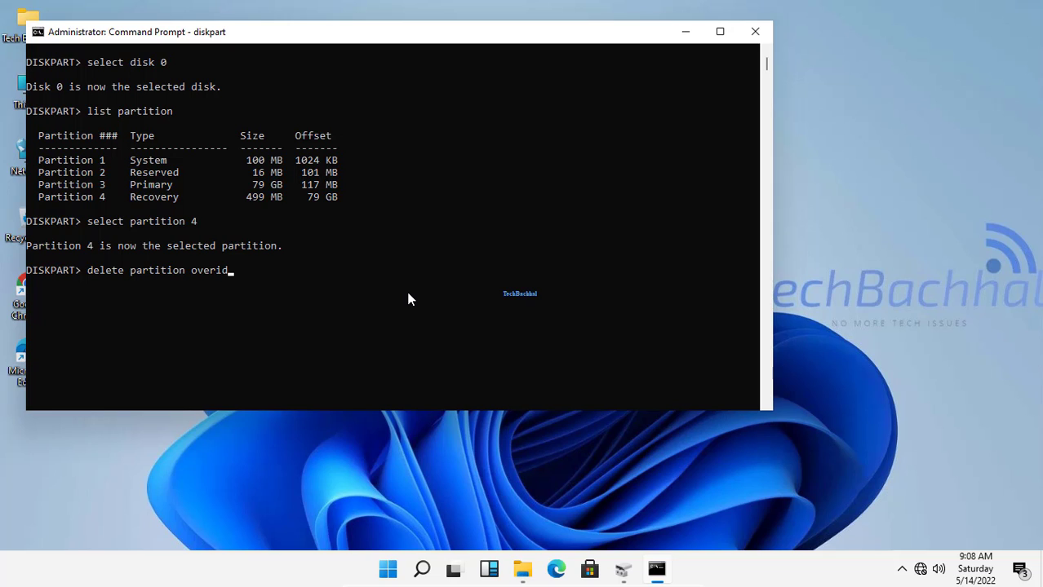
{"action": "key", "text": "Return"}
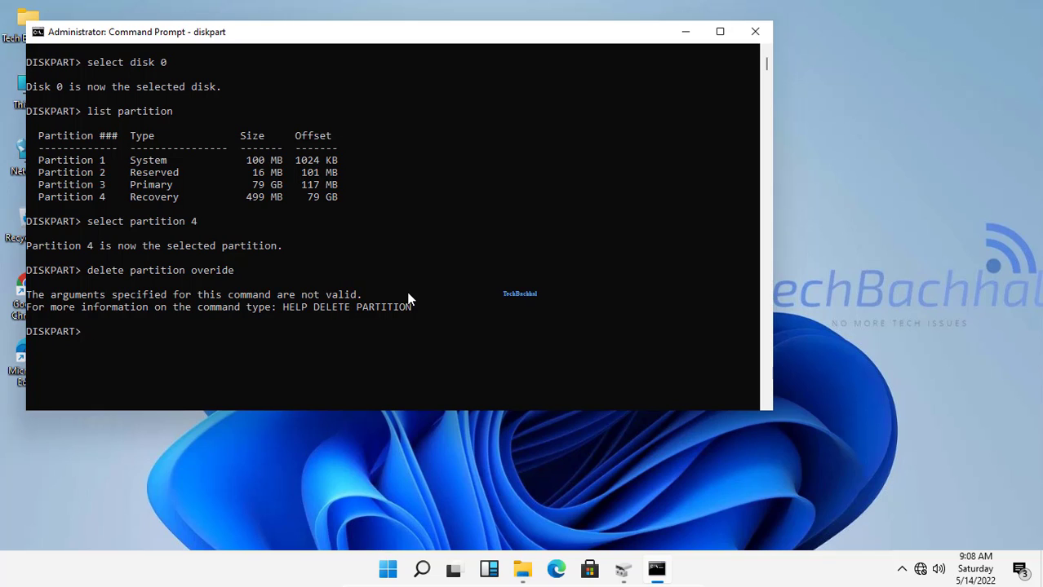
Delete the selected recovery partition with the command delete partition override.
{"action": "type", "text": "dele"}
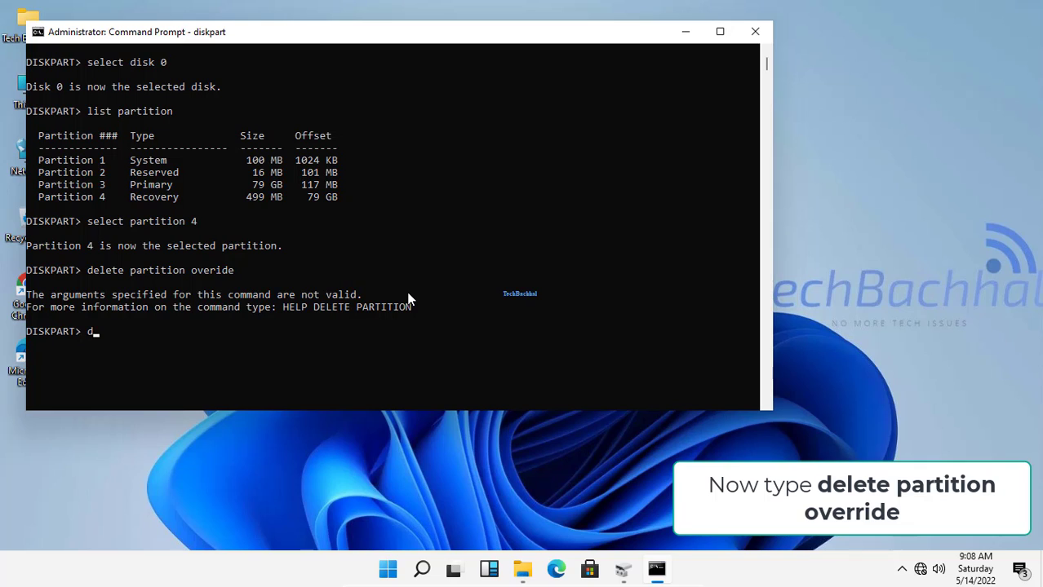
{"action": "type", "text": "te partito"}
{"action": "key", "text": "BackSpace"}
{"action": "type", "text": "ion override"}
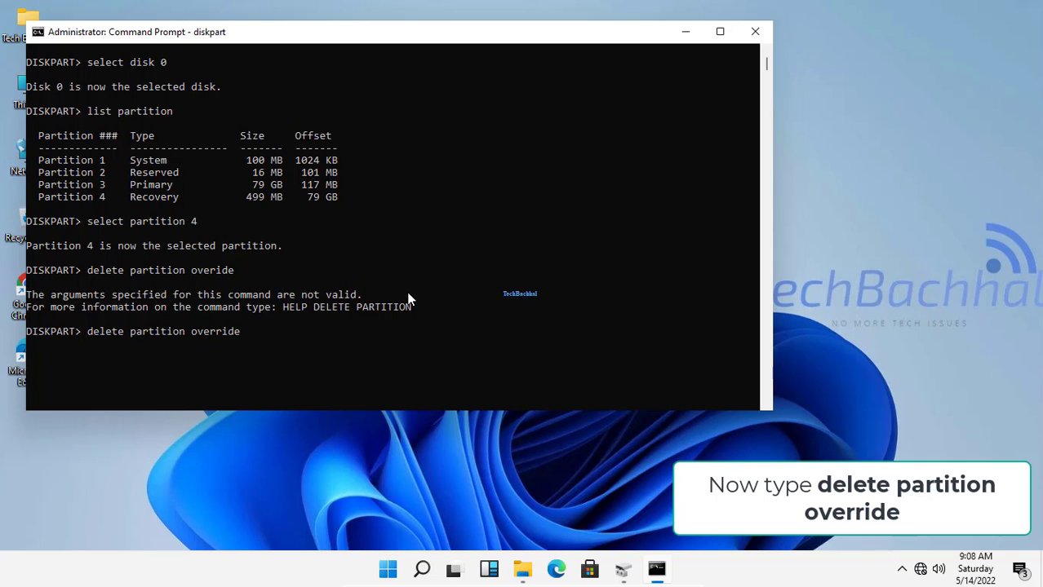
{"action": "key", "text": "Return"}
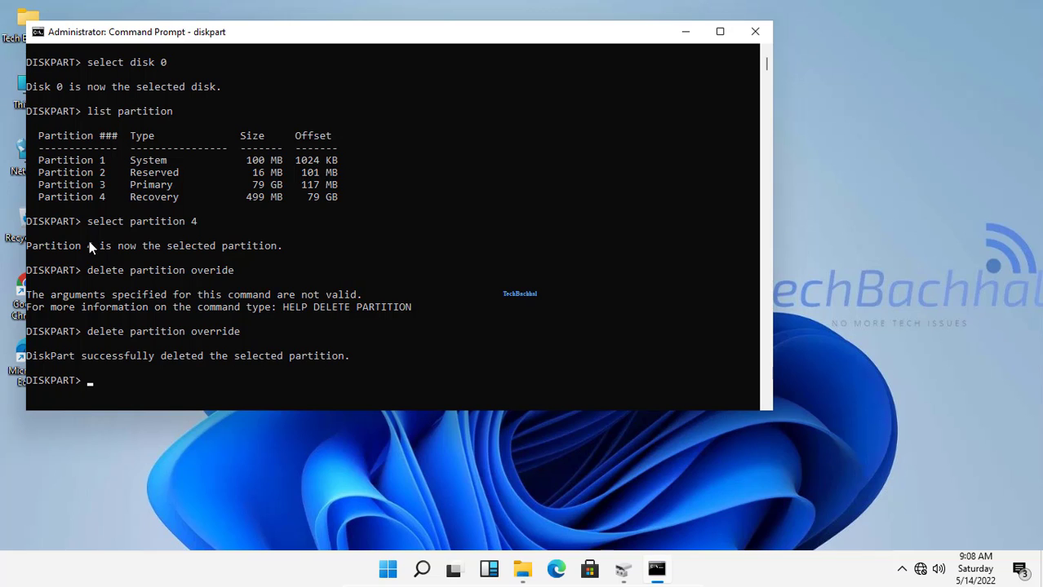
Review the DiskPart output, then close Command Prompt and switch back to Disk Management.
{"action": "scroll", "coordinate": [269, 262], "scroll_direction": "up", "scroll_amount": 5}
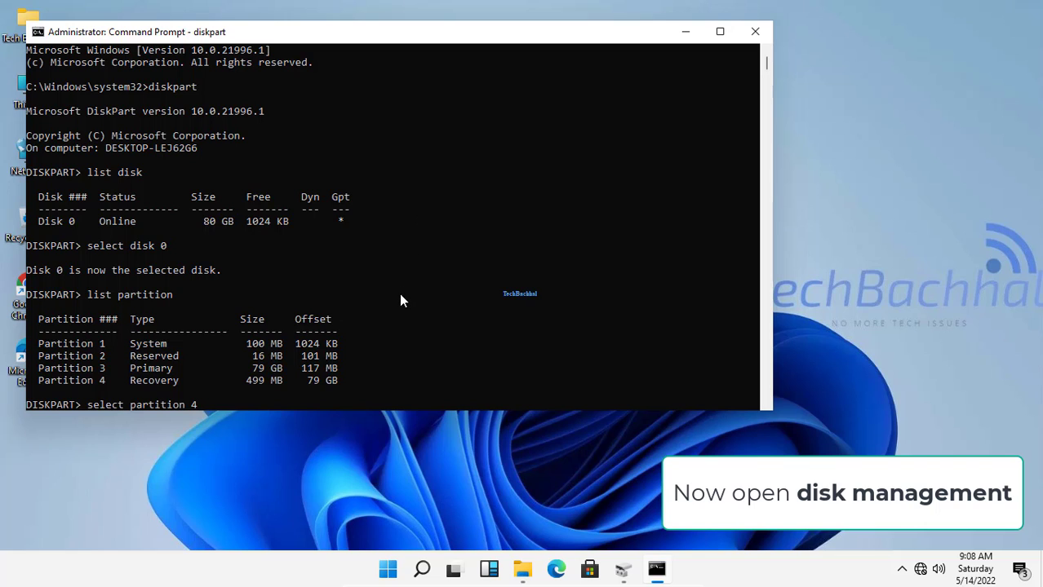
{"action": "scroll", "coordinate": [401, 295], "scroll_direction": "down", "scroll_amount": 15}
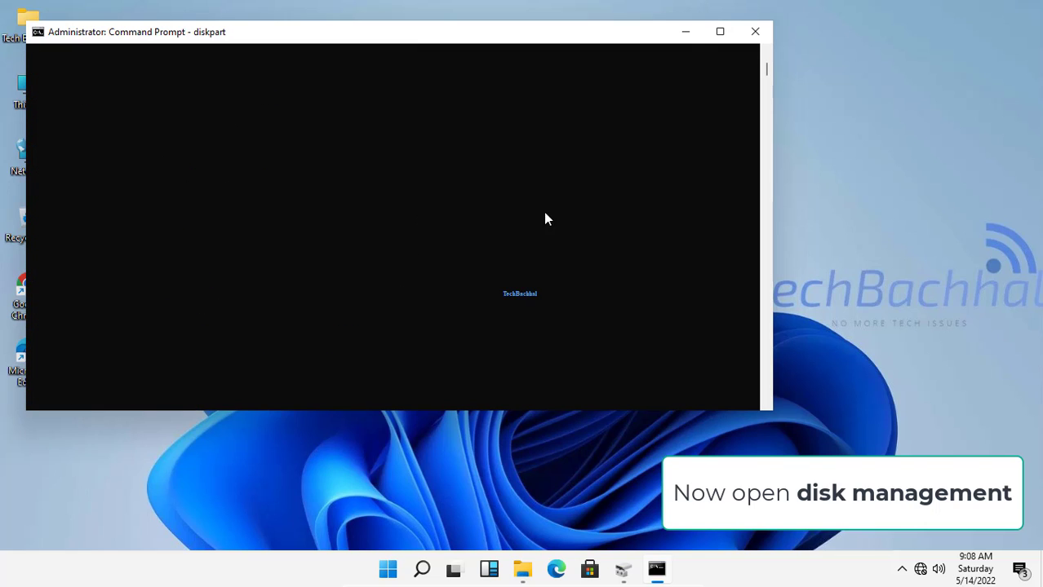
{"action": "left_click", "coordinate": [754, 31]}
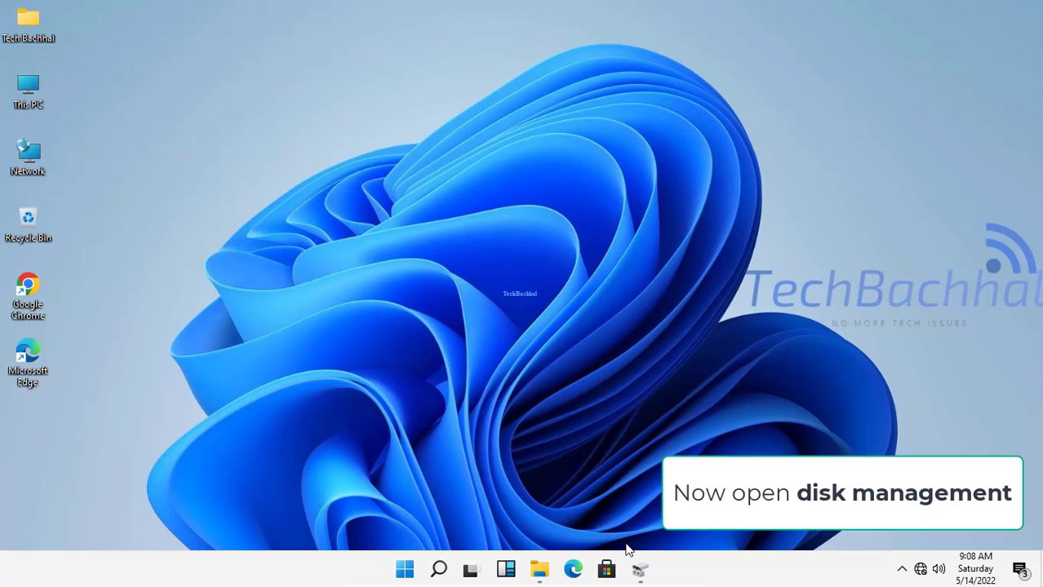
{"action": "left_click", "coordinate": [638, 570]}
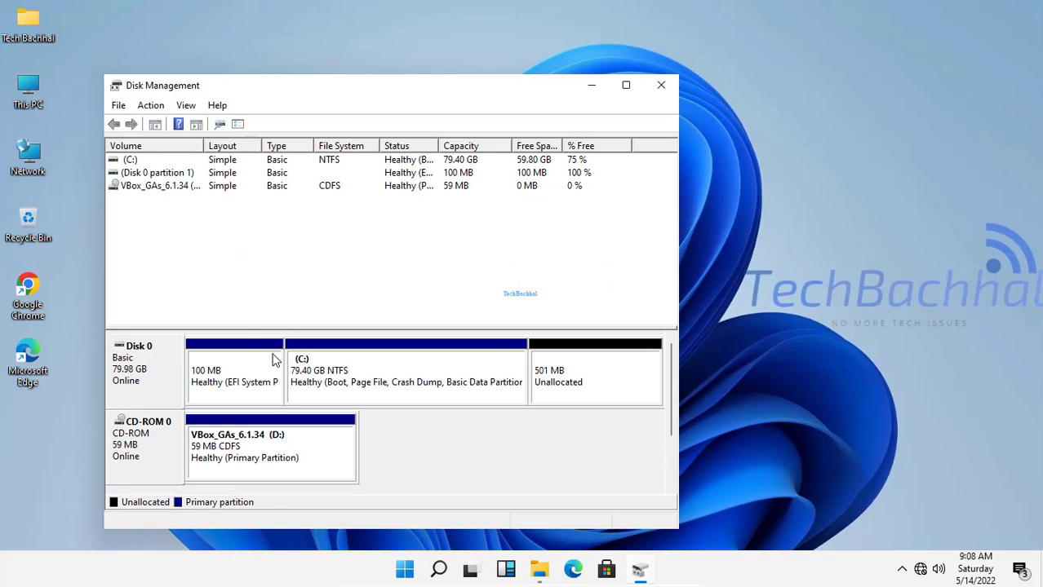
Extend the C: volume with 499 MB of unallocated space from Disk 0 using the Extend Volume Wizard.
{"action": "left_click", "coordinate": [330, 385]}
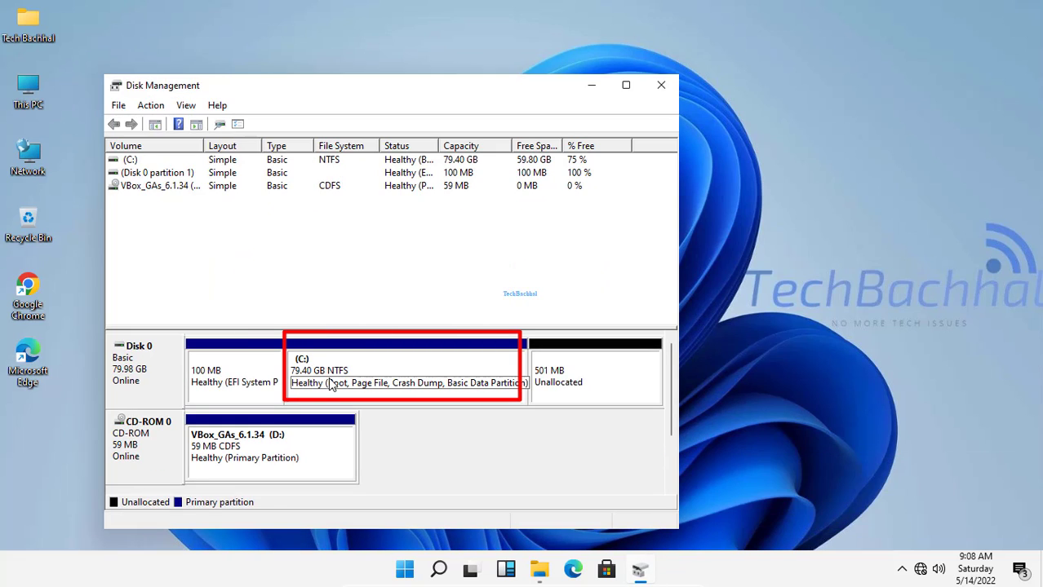
{"action": "left_click", "coordinate": [330, 385]}
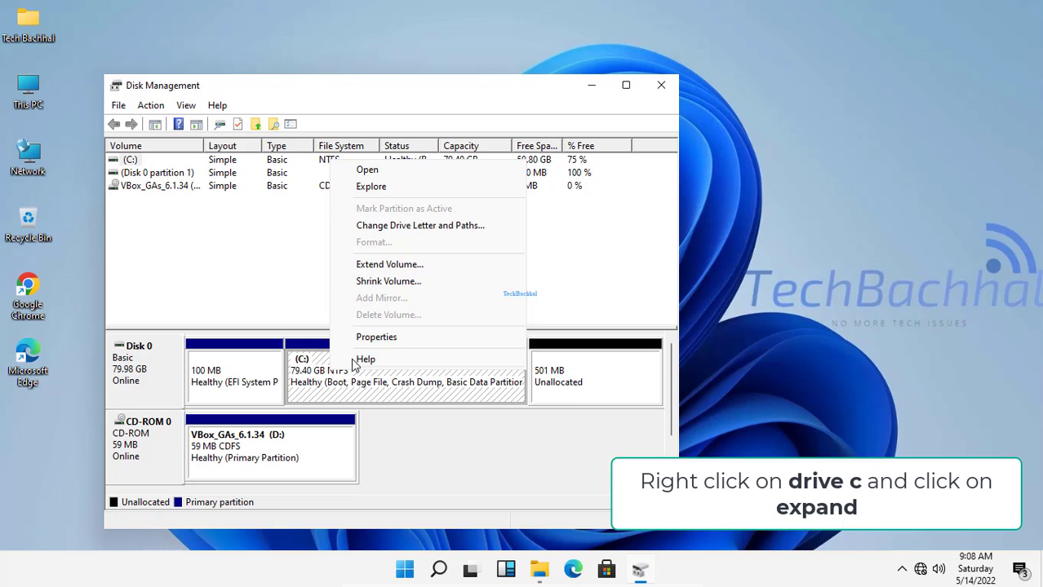
{"action": "left_click", "coordinate": [399, 266]}
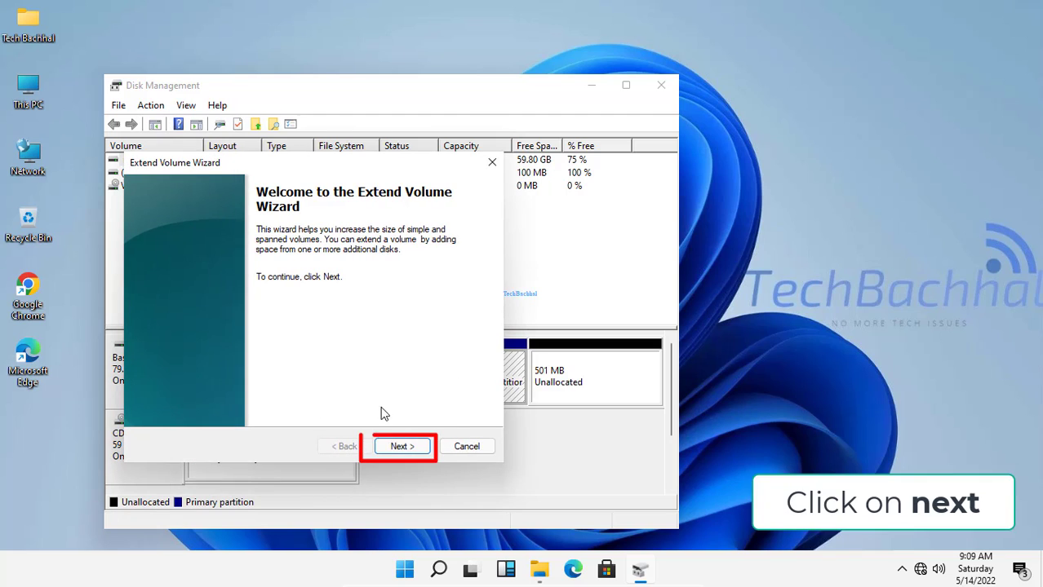
{"action": "left_click", "coordinate": [413, 448]}
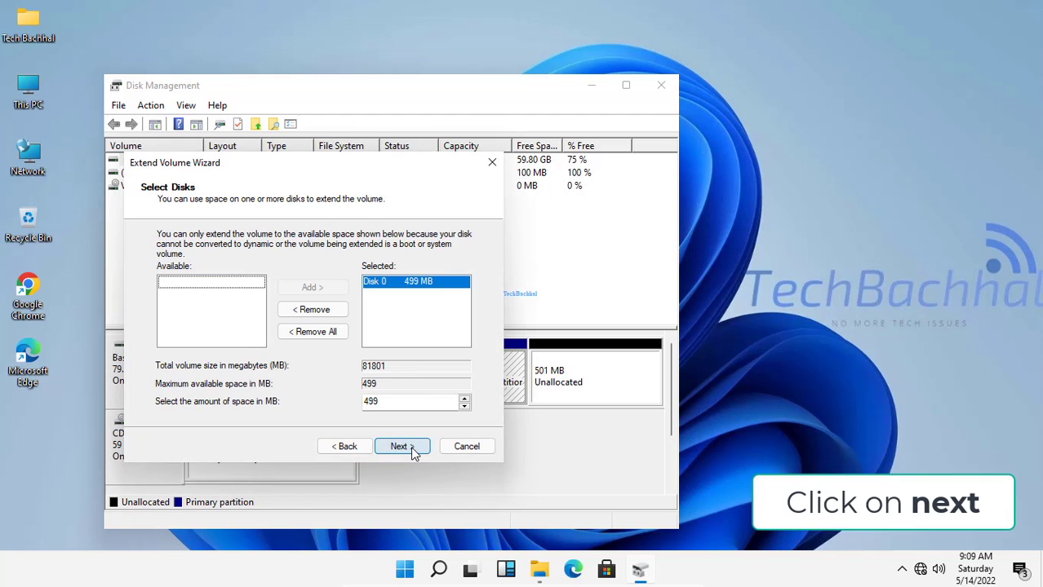
{"action": "left_click", "coordinate": [421, 283]}
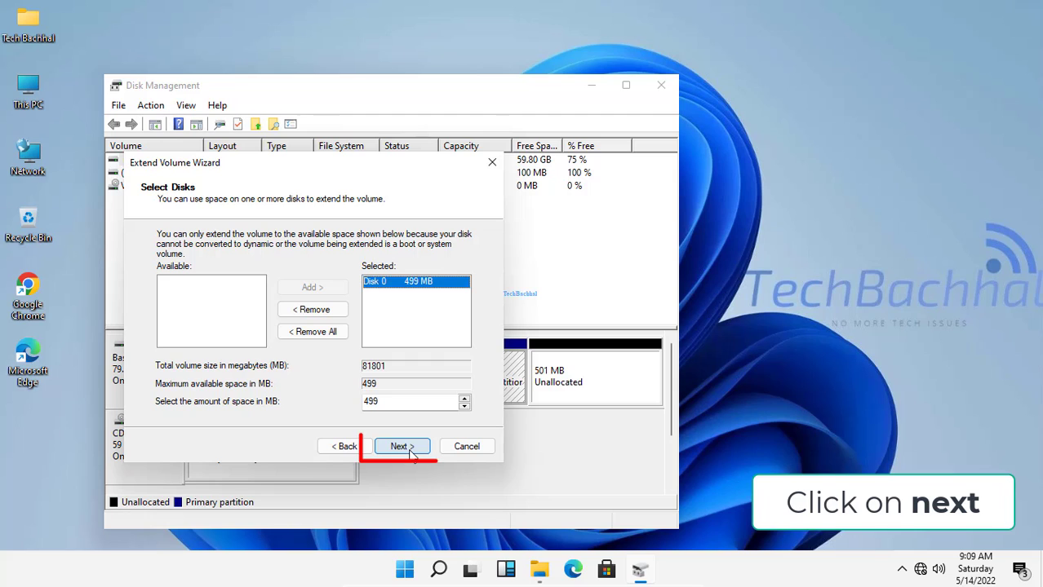
{"action": "left_click", "coordinate": [408, 448]}
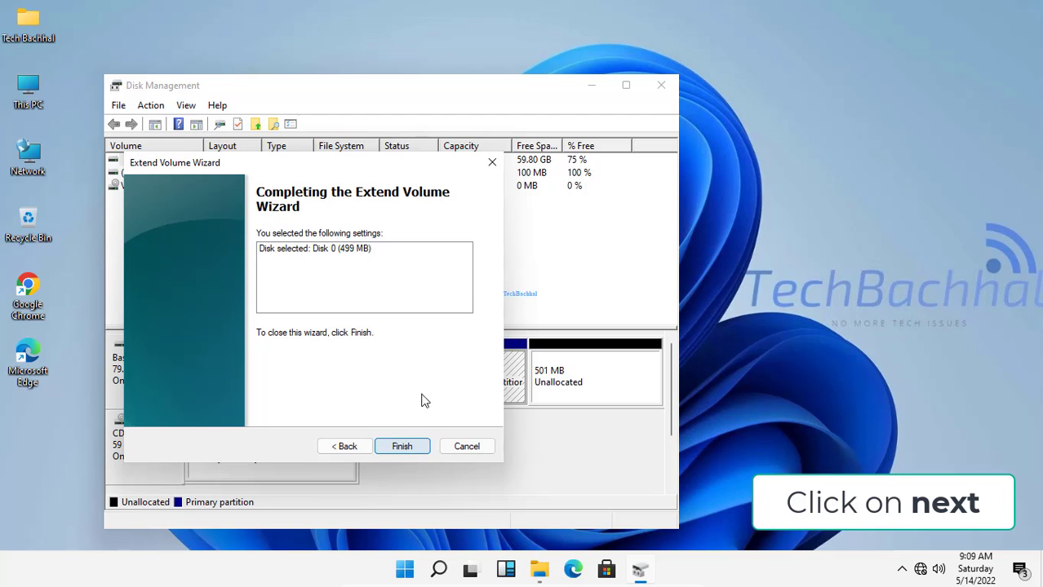
{"action": "left_click", "coordinate": [402, 447]}
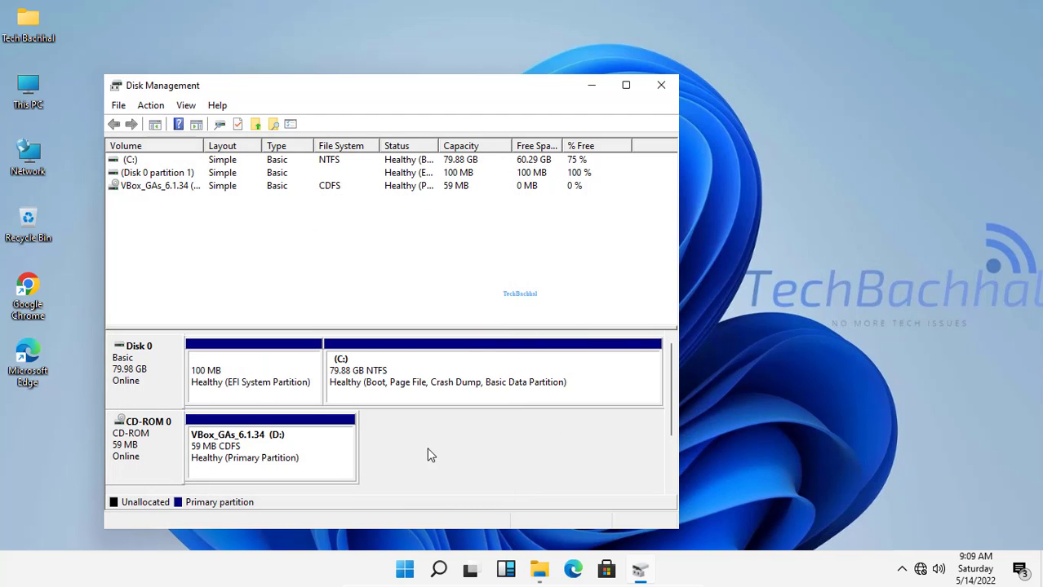